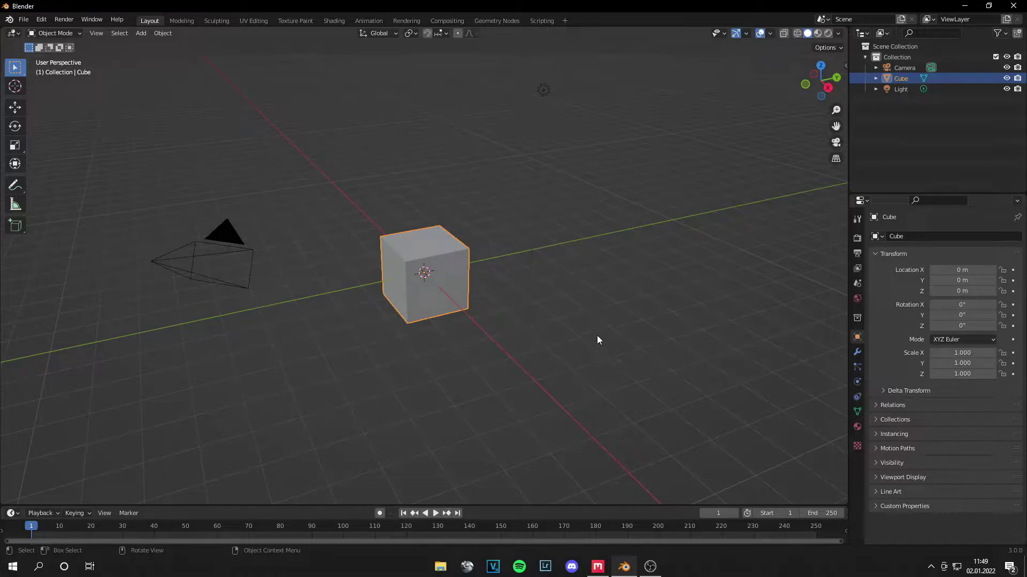
- Add a centred horizontal loop cut around the middle of the cube
middle_drag(482, 275, 469, 336)
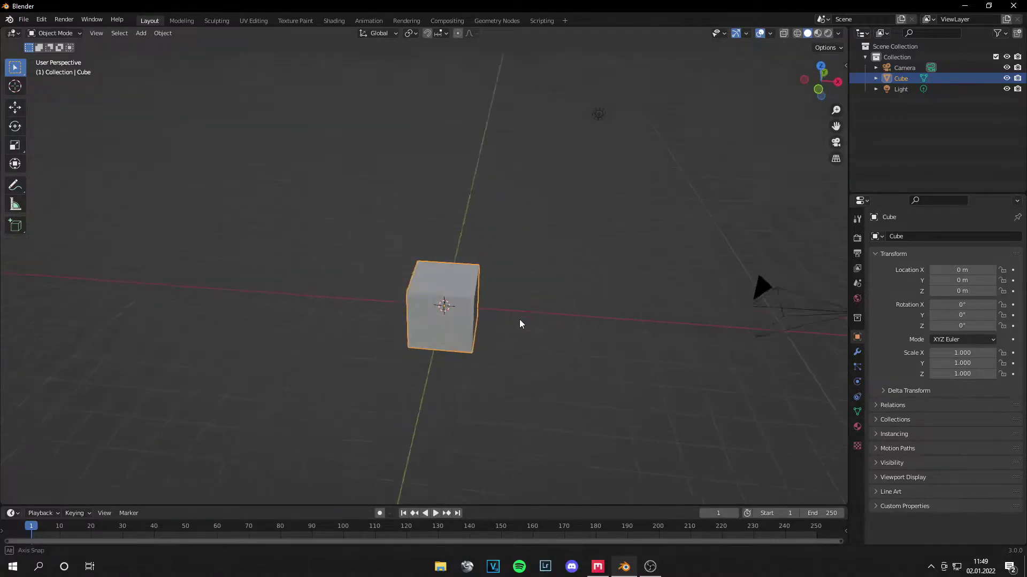
middle_drag(520, 324, 500, 302)
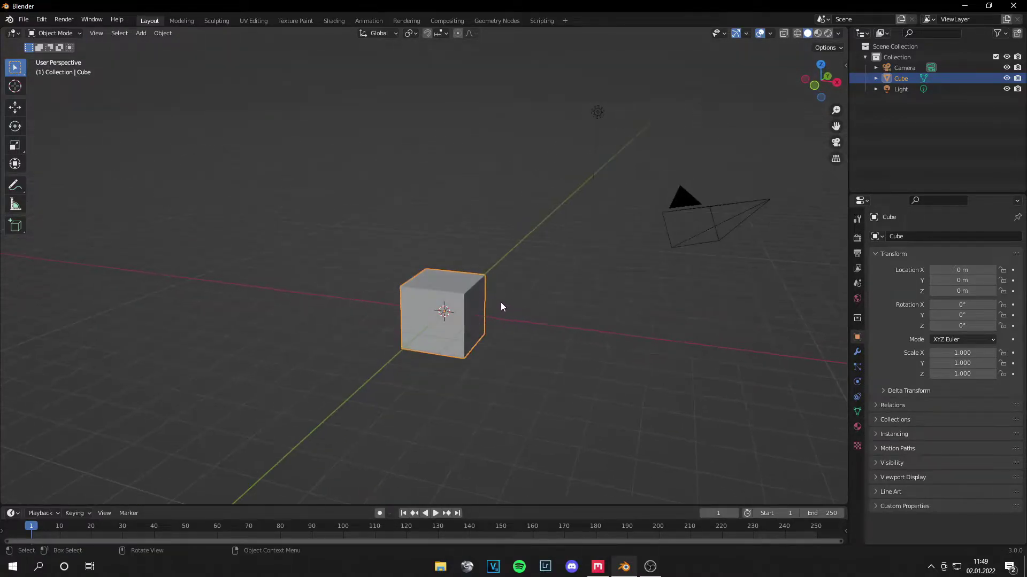
key(Tab)
key(ctrl+r)
click(460, 309)
right_click(461, 310)
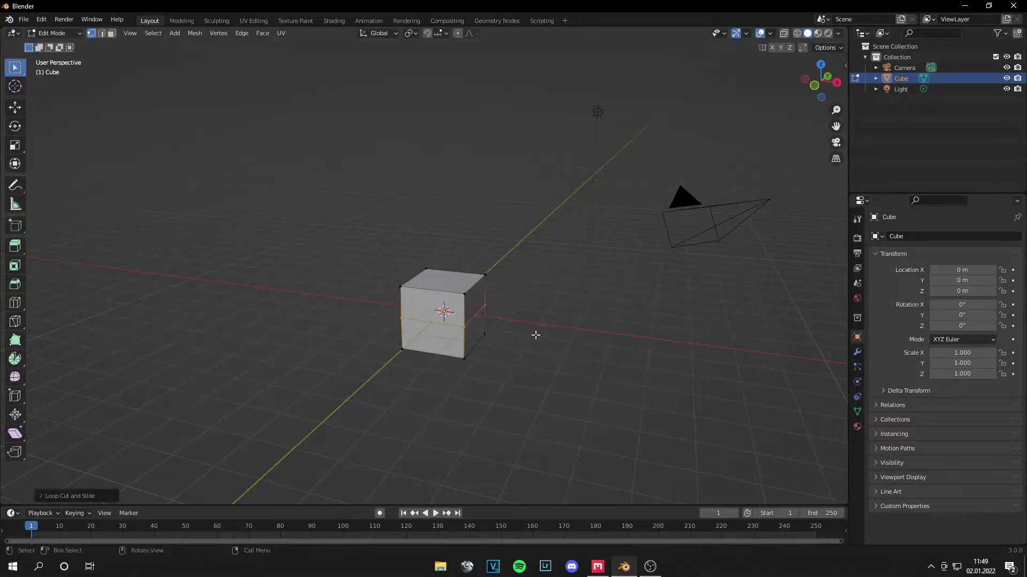
- Select the cube's upper faces in face mode and return to Object Mode
middle_drag(534, 337, 229, 94)
click(111, 33)
click(426, 259)
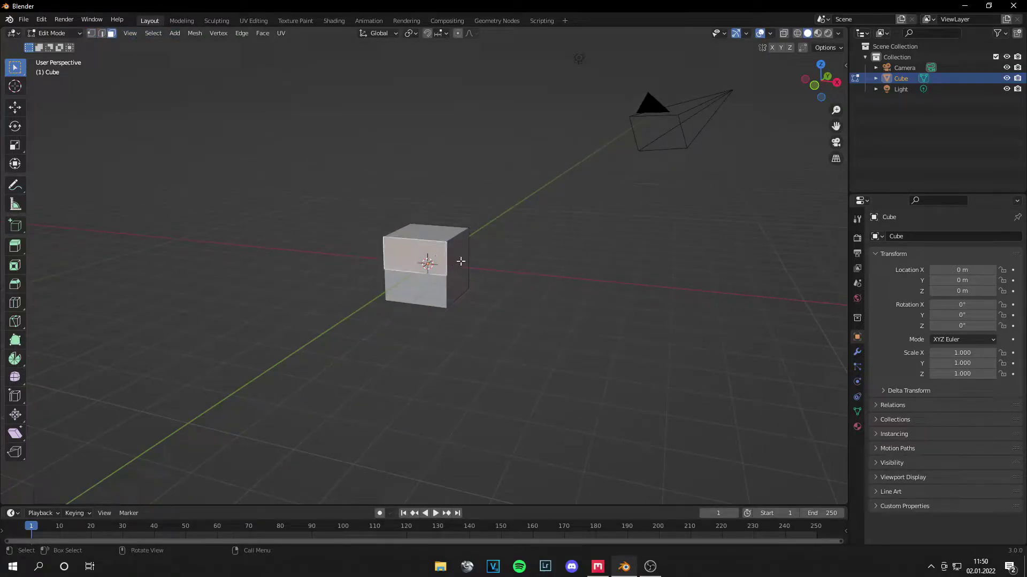
middle_drag(426, 259, 534, 281)
key(Tab)
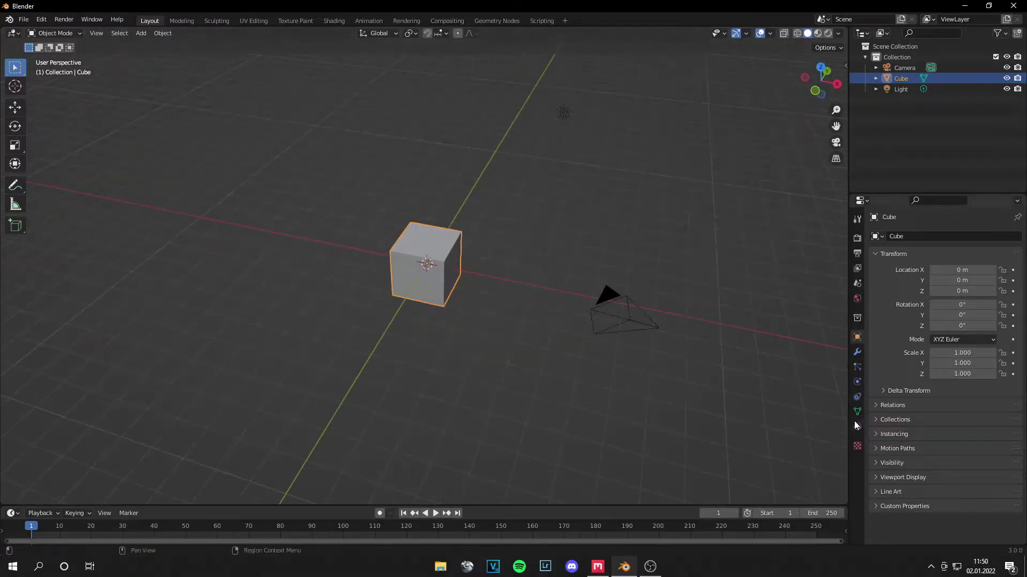
- Rename the cube's existing material to 1
click(857, 426)
double_click(930, 282)
text(1)
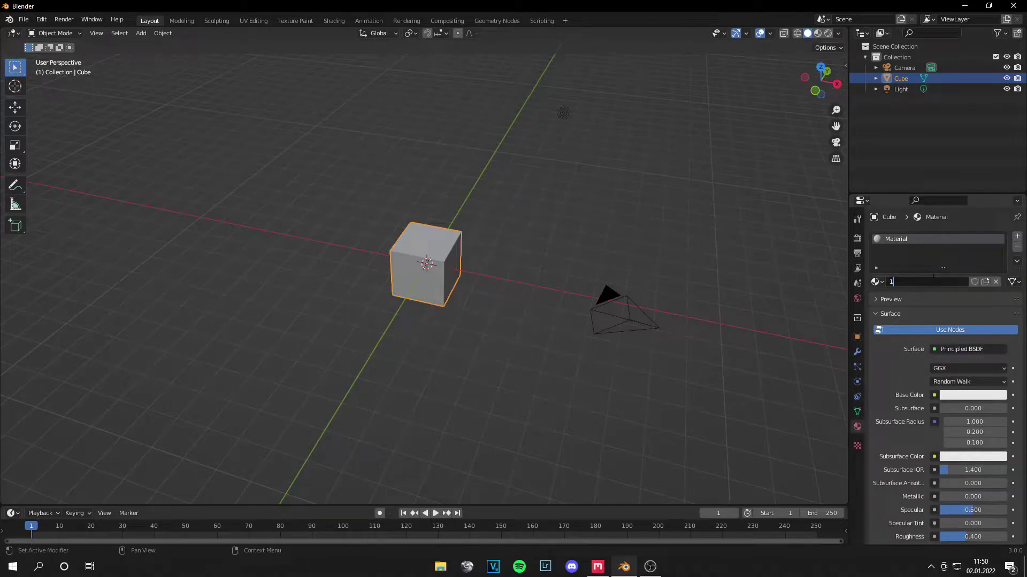
key(Return)
- Add a second material slot holding a new material named 2
key(Tab)
middle_drag(454, 283, 629, 252)
click(1017, 236)
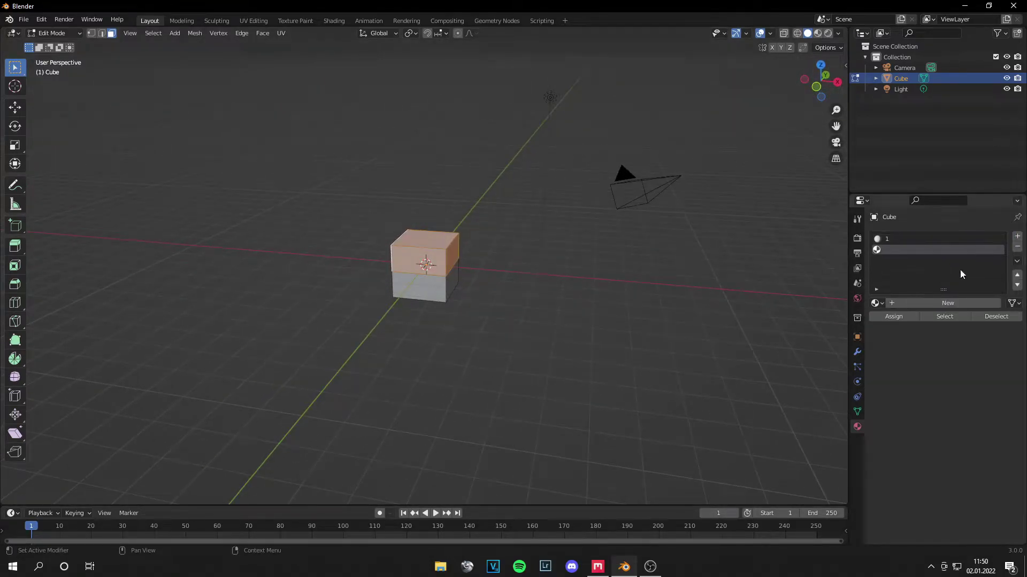
click(911, 304)
click(911, 304)
text(2)
key(Return)
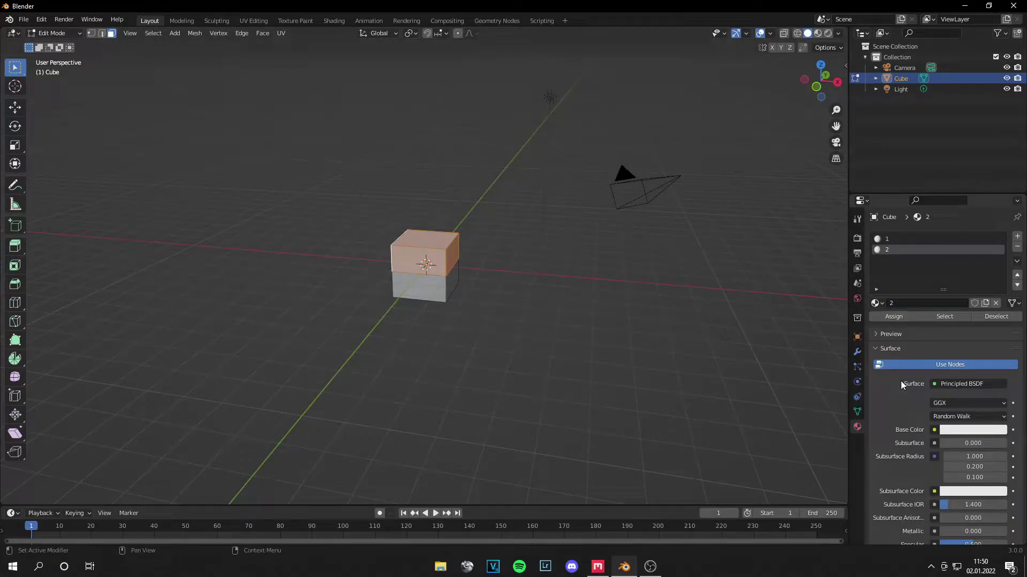
- Set material 2's base colour to magenta and material 1's to blue
click(961, 431)
click(970, 342)
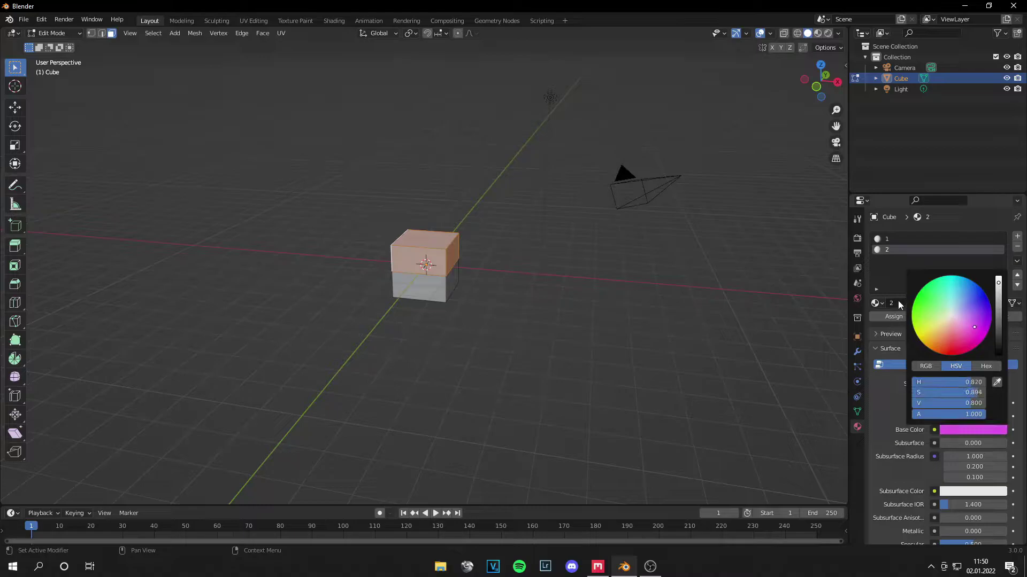
click(900, 239)
click(973, 431)
click(974, 345)
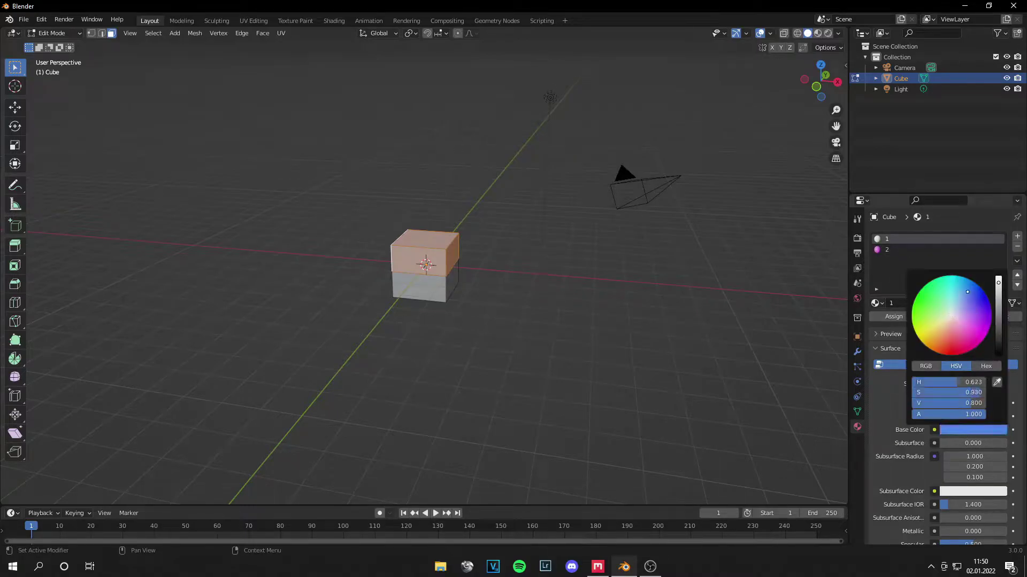
- Assign material 2 to the selected upper faces in Material Preview, then return to Object Mode
click(817, 34)
middle_drag(463, 183, 463, 193)
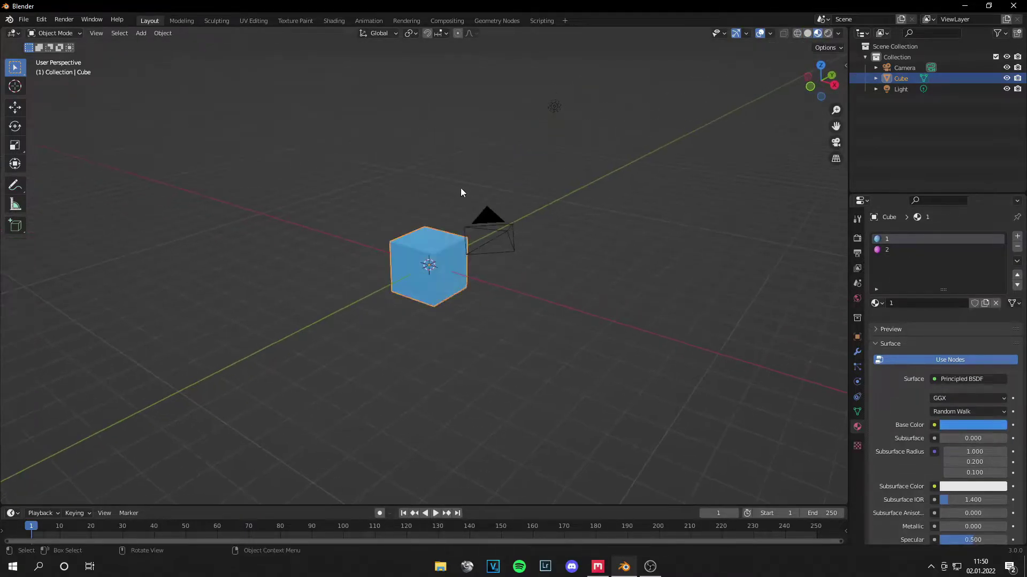
click(892, 250)
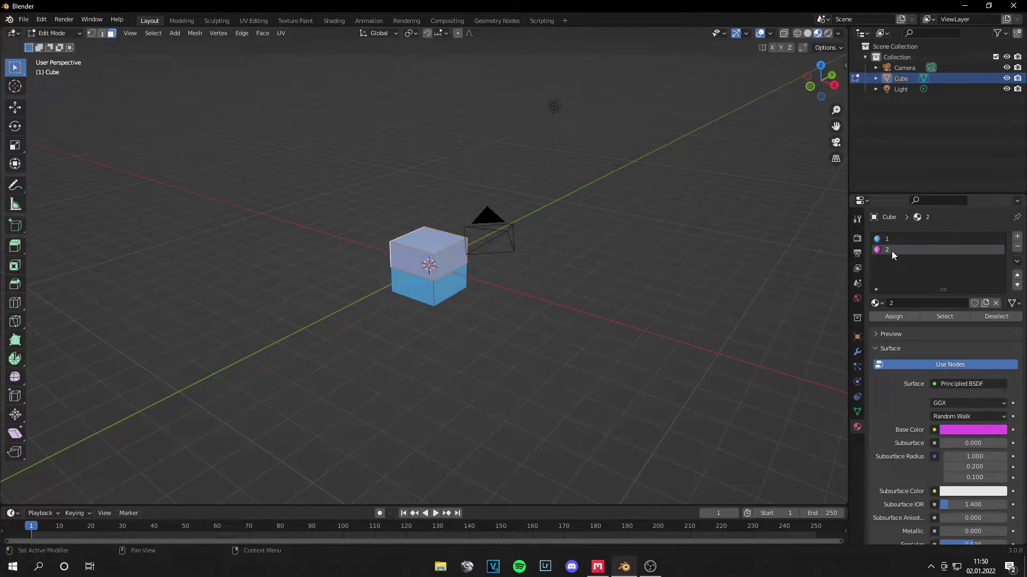
click(898, 317)
key(Tab)
click(616, 230)
middle_drag(616, 230, 426, 319)
scroll(640, 233, up, 3)
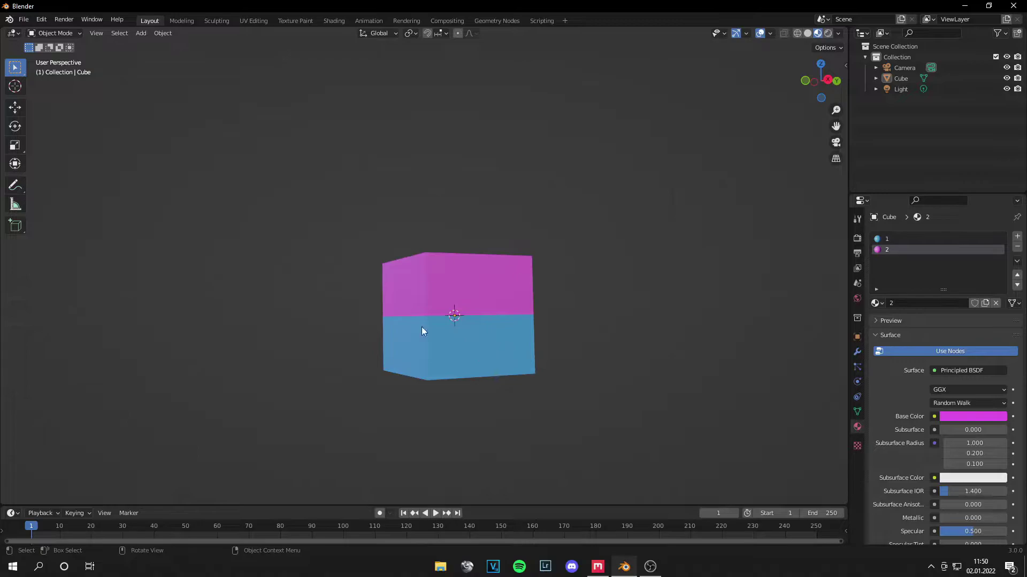
- Select the two-coloured cube and browse the File > Export format list
middle_drag(412, 245, 439, 256)
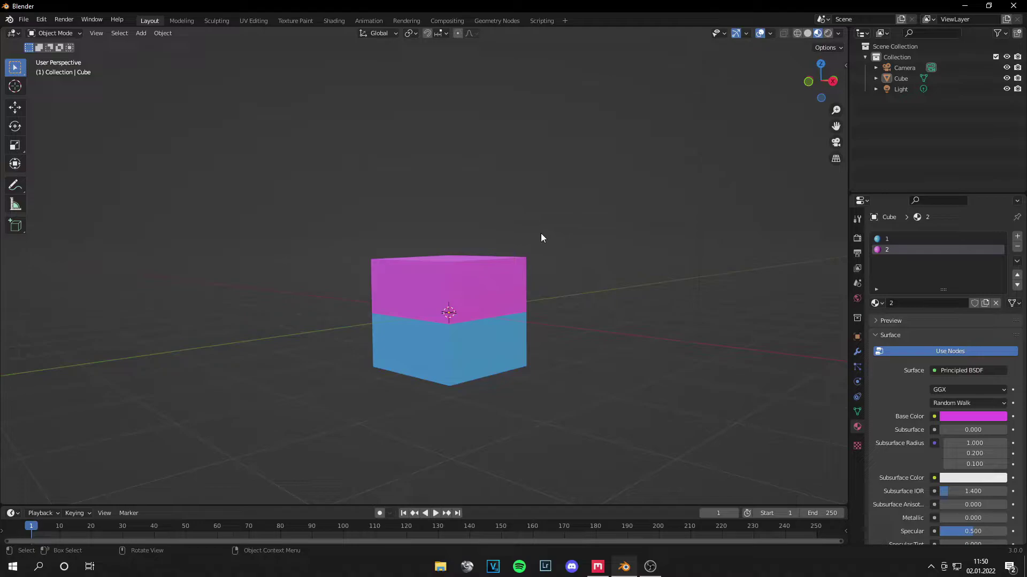
middle_drag(540, 235, 538, 258)
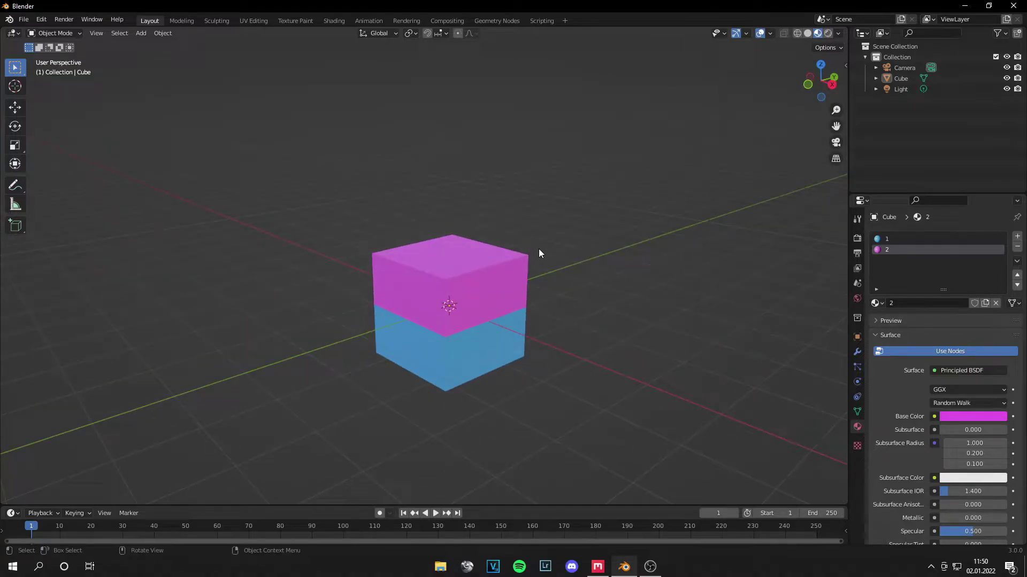
click(483, 269)
middle_drag(673, 248, 771, 270)
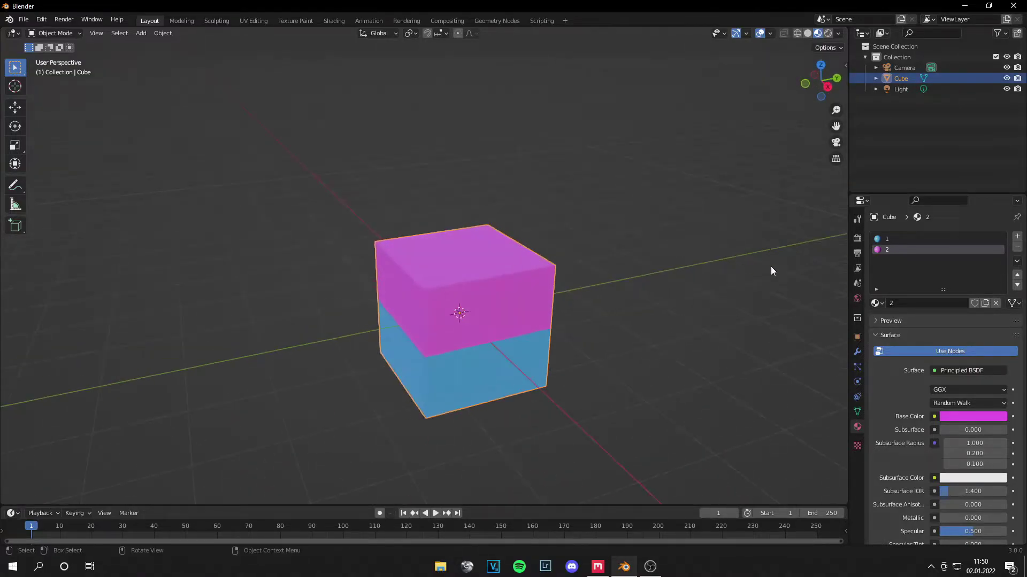
click(24, 20)
mouse_move(81, 173)
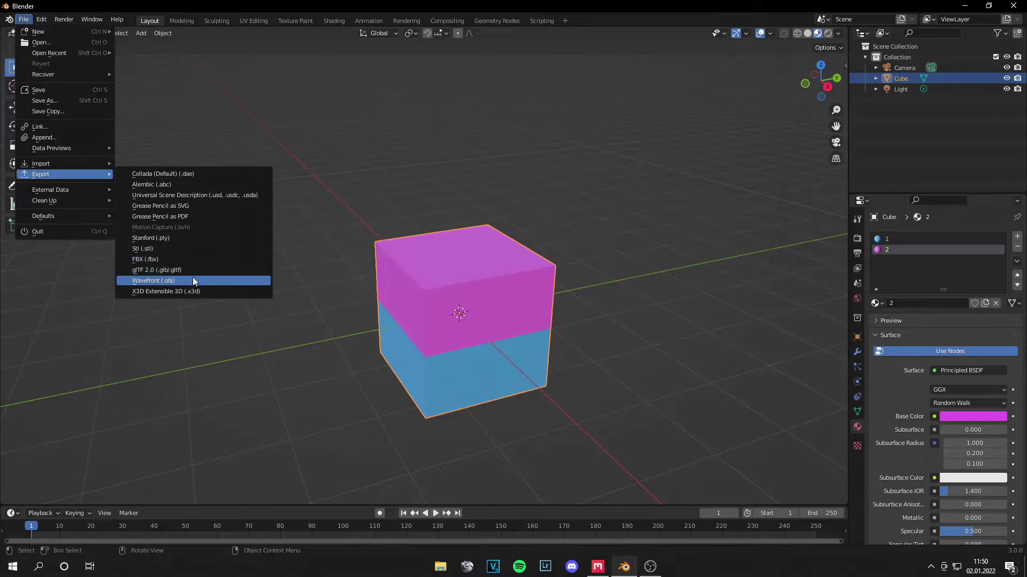
scroll(476, 148, down, 2)
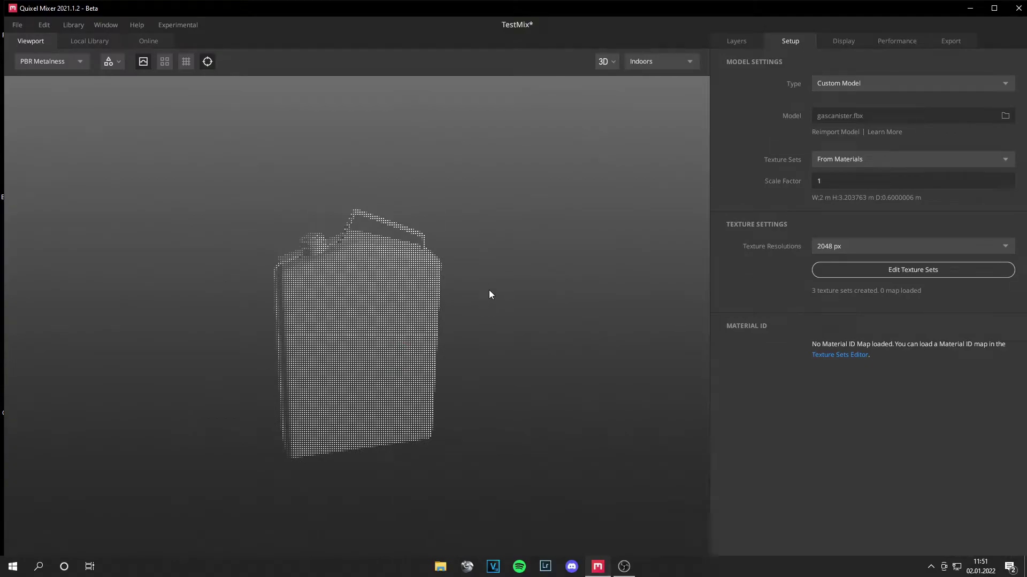
- Keep Custom Model as the model type and show Layer Set 1 with its target texture sets
click(843, 83)
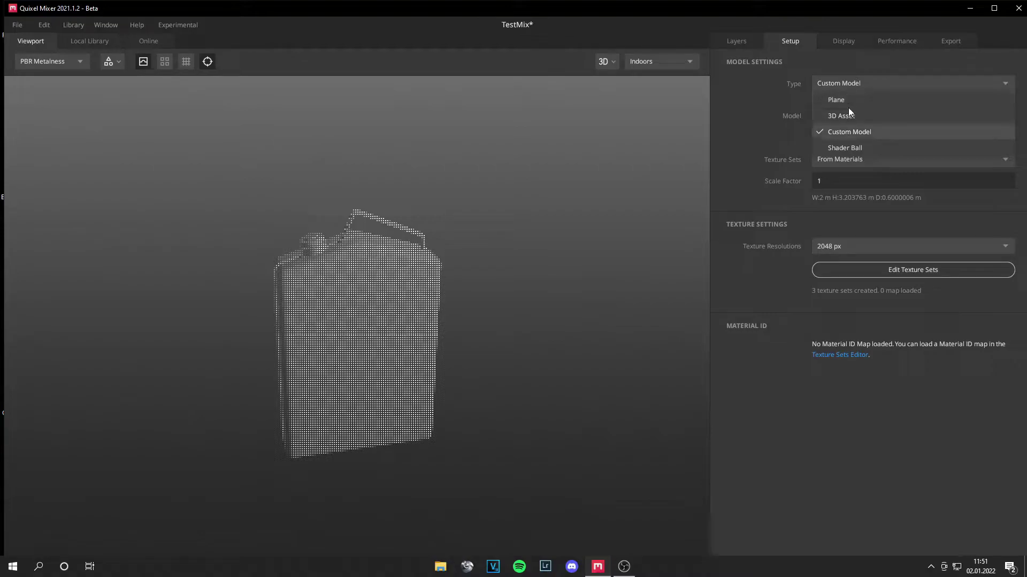
click(848, 84)
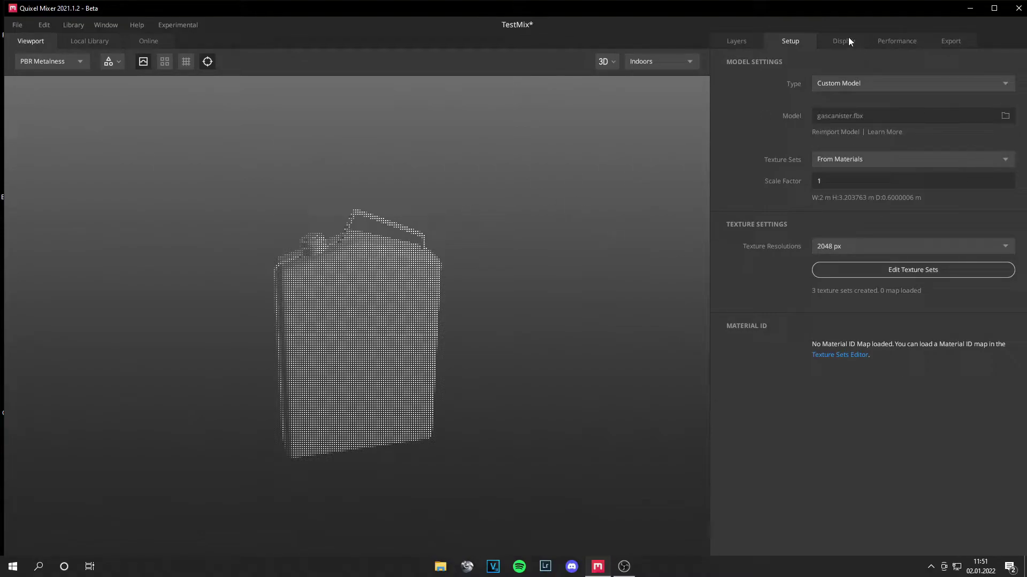
click(749, 41)
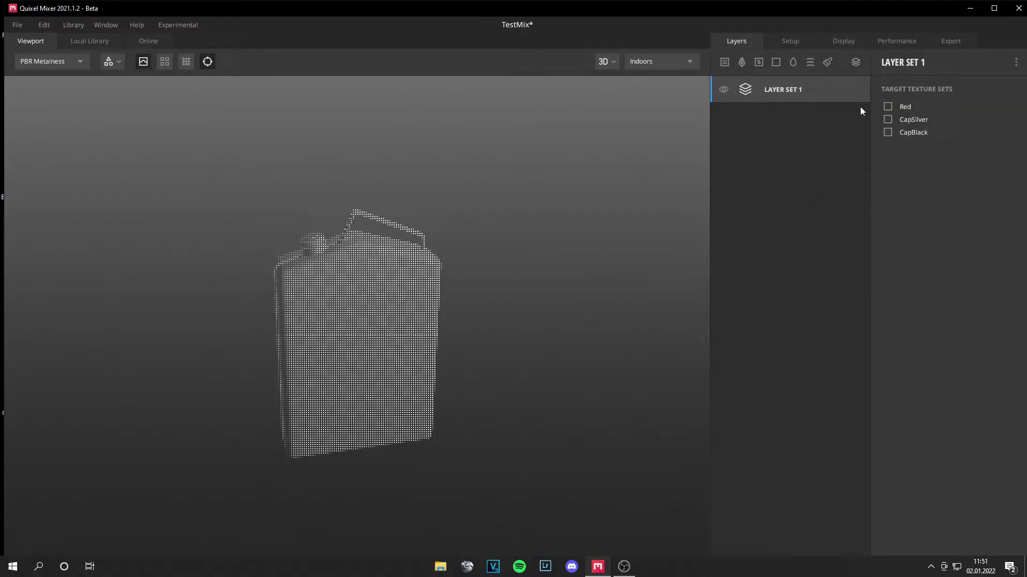
- Toggle Layer Set 1's target checkboxes until only Red is checked, leaving CapSilver and CapBlack off
click(888, 107)
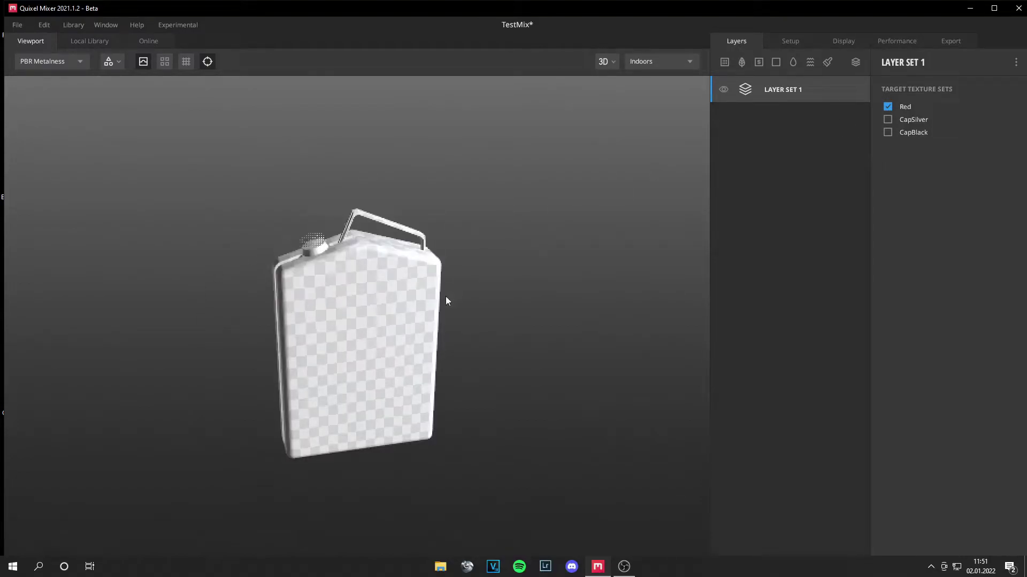
scroll(397, 290, up, 3)
scroll(396, 291, down, 2)
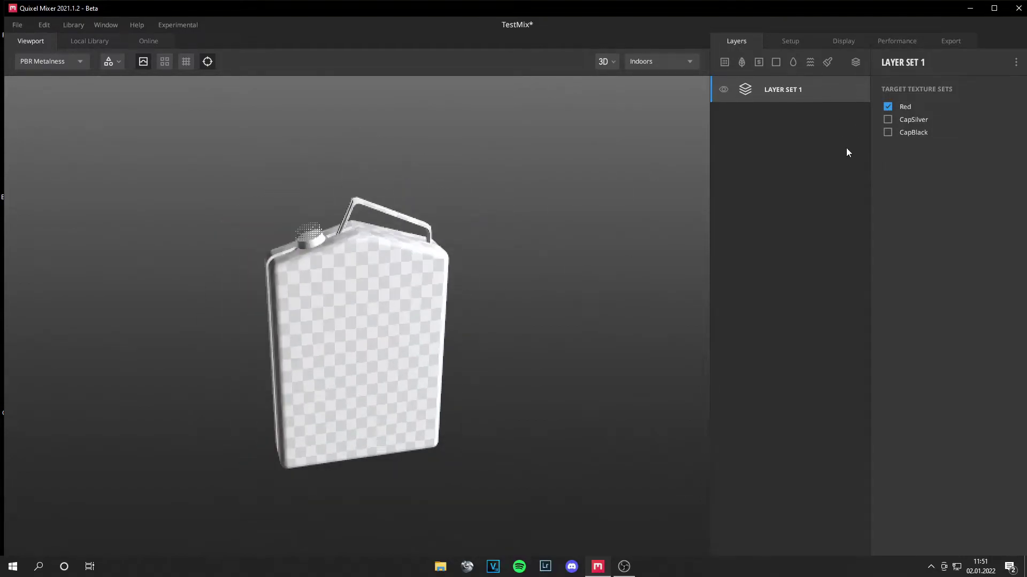
click(886, 108)
click(886, 109)
click(888, 132)
click(888, 132)
click(888, 107)
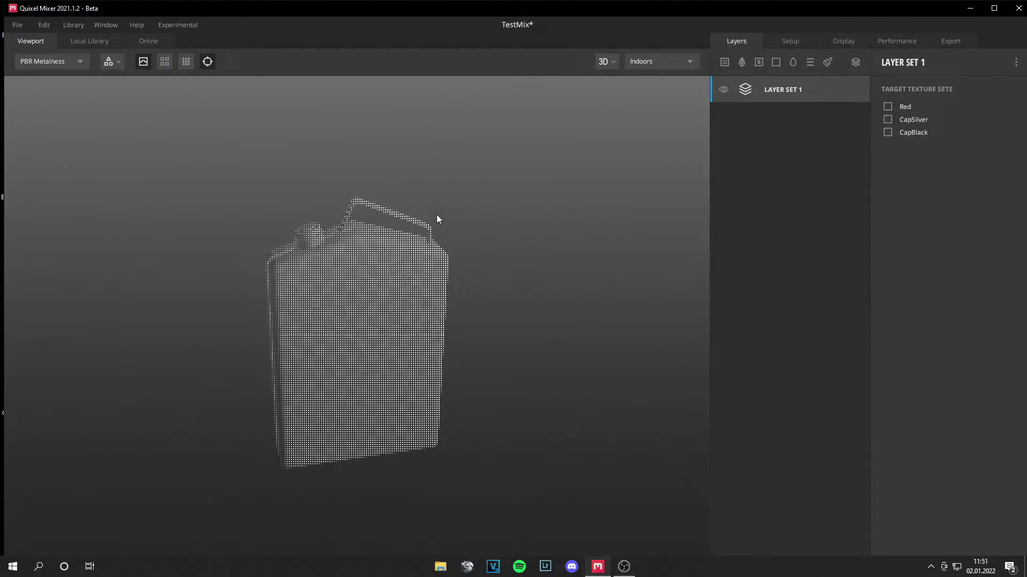
scroll(588, 186, up, 2)
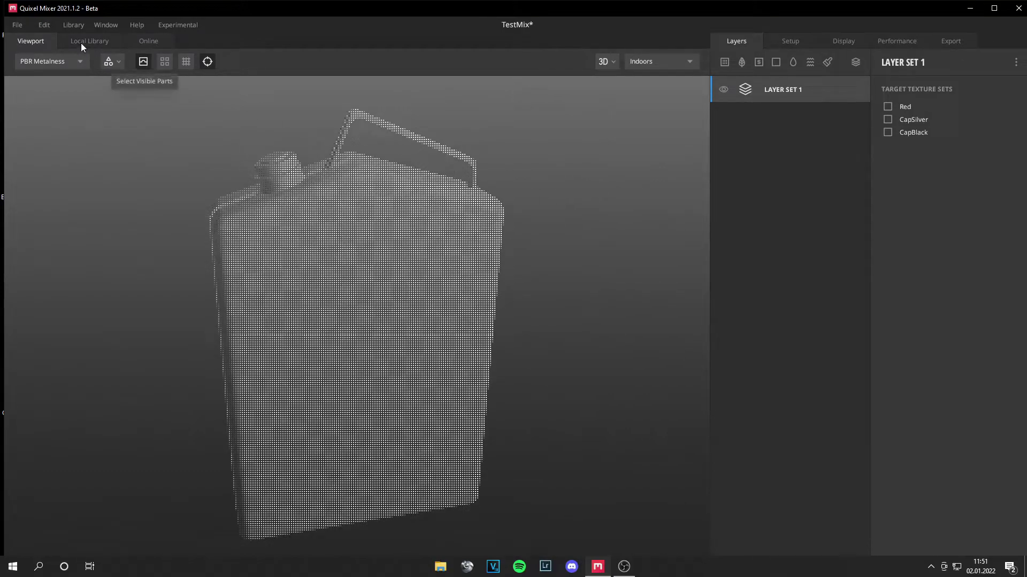
click(888, 108)
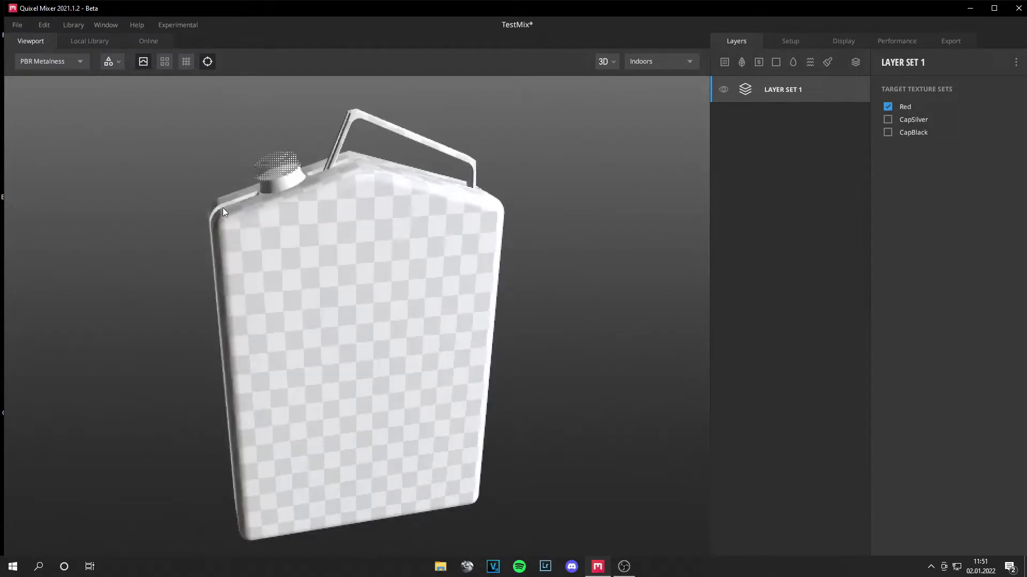
- Clear the Metal filter and search the material library for 'red'
click(96, 42)
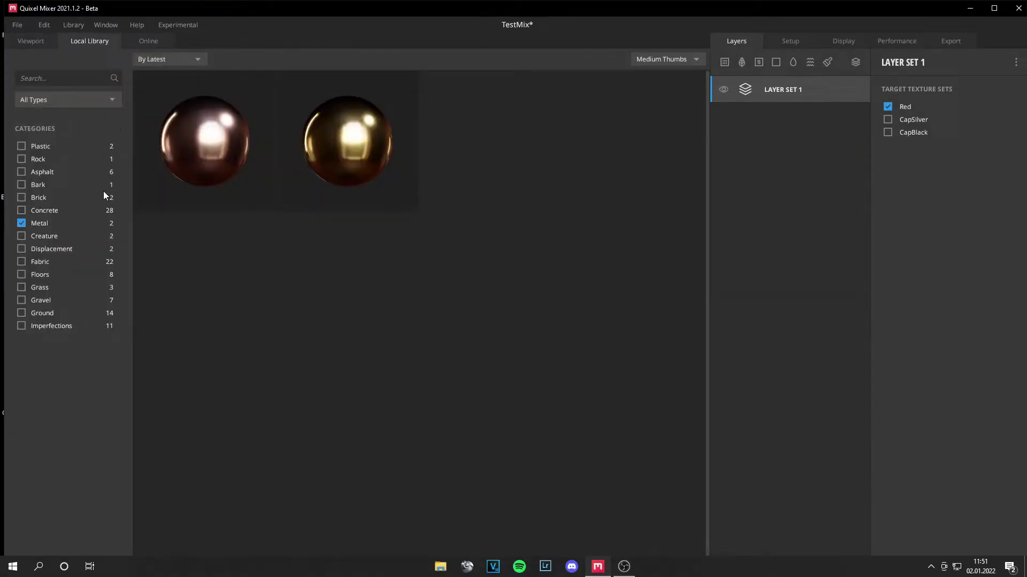
click(21, 224)
click(38, 77)
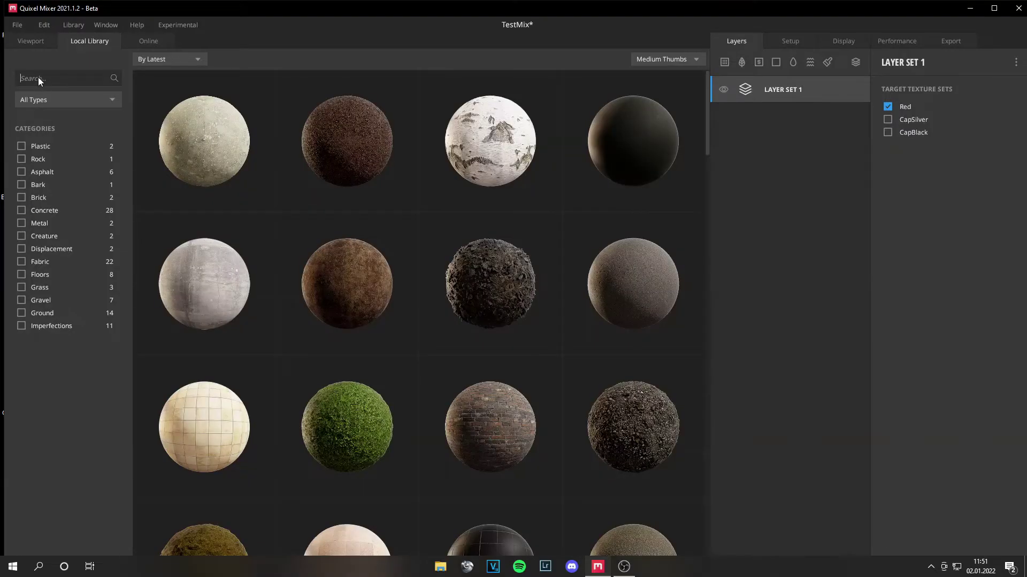
text(red)
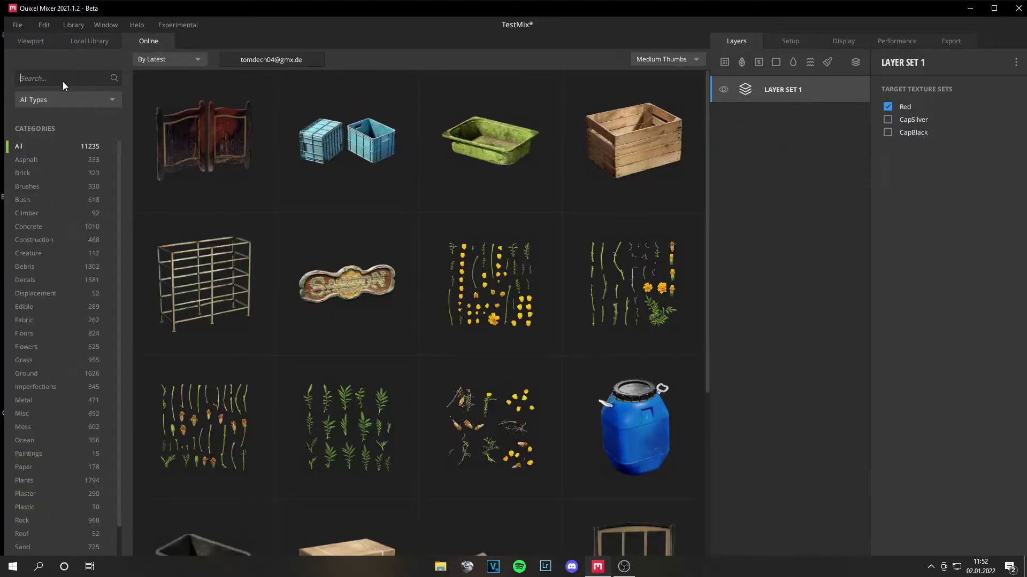
text(red)
key(Return)
scroll(281, 150, down, 10)
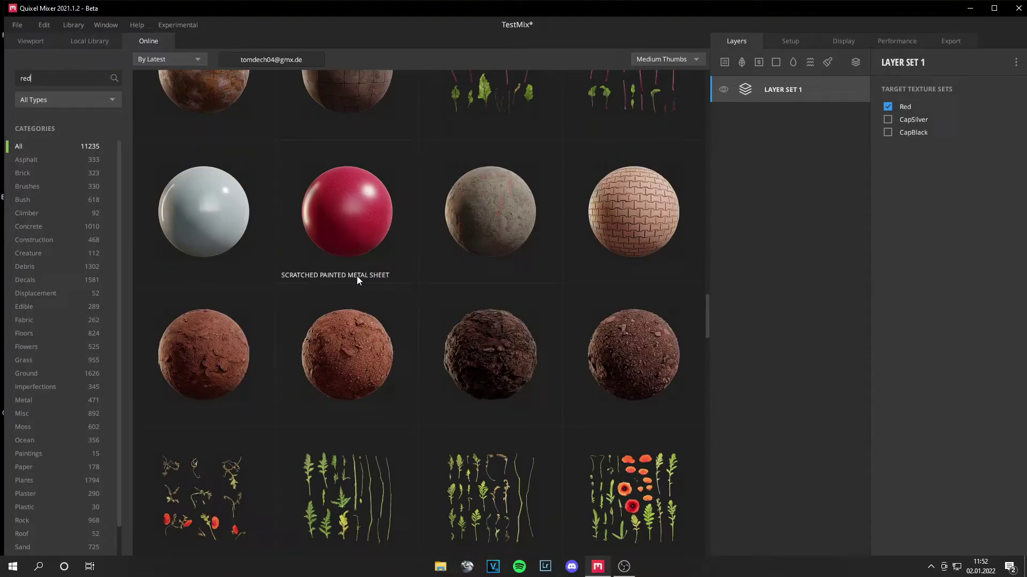
- Download Scratched Painted Metal Sheet and drop it onto Layer Set 1
click(348, 213)
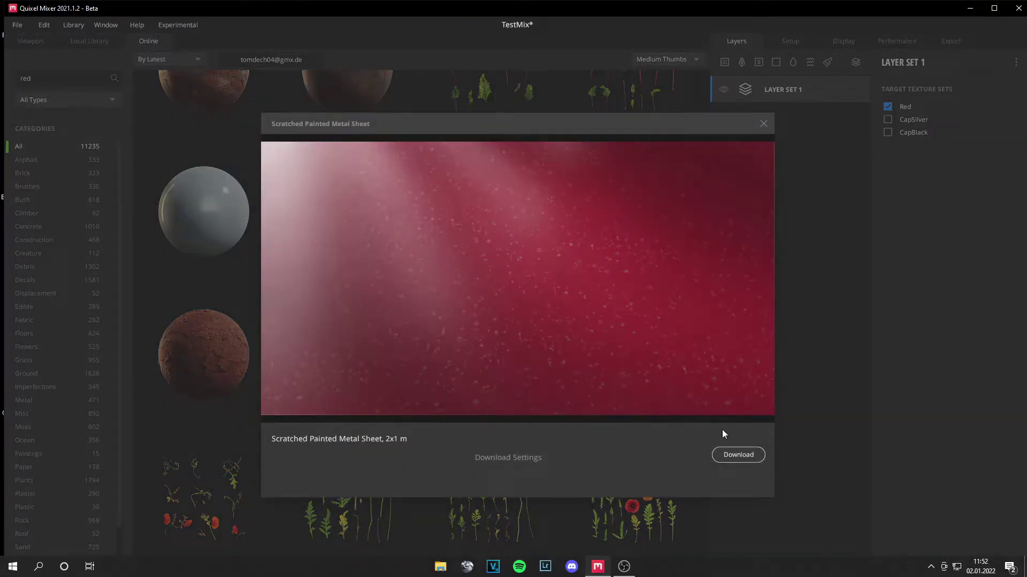
click(729, 456)
mouse_move(202, 157)
mouse_down()
mouse_move(813, 201)
mouse_move(460, 198)
mouse_move(218, 162)
mouse_up()
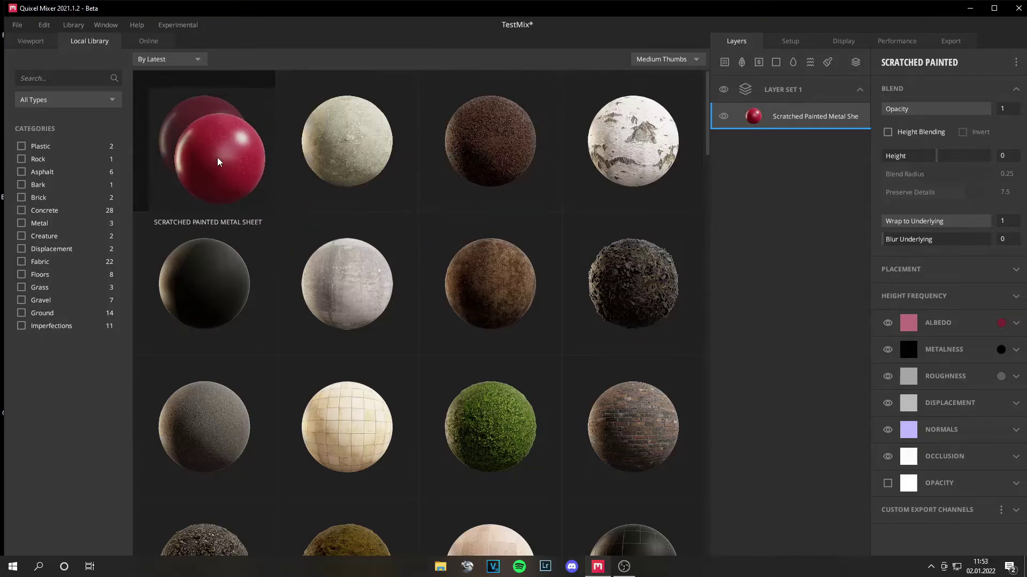
click(218, 162)
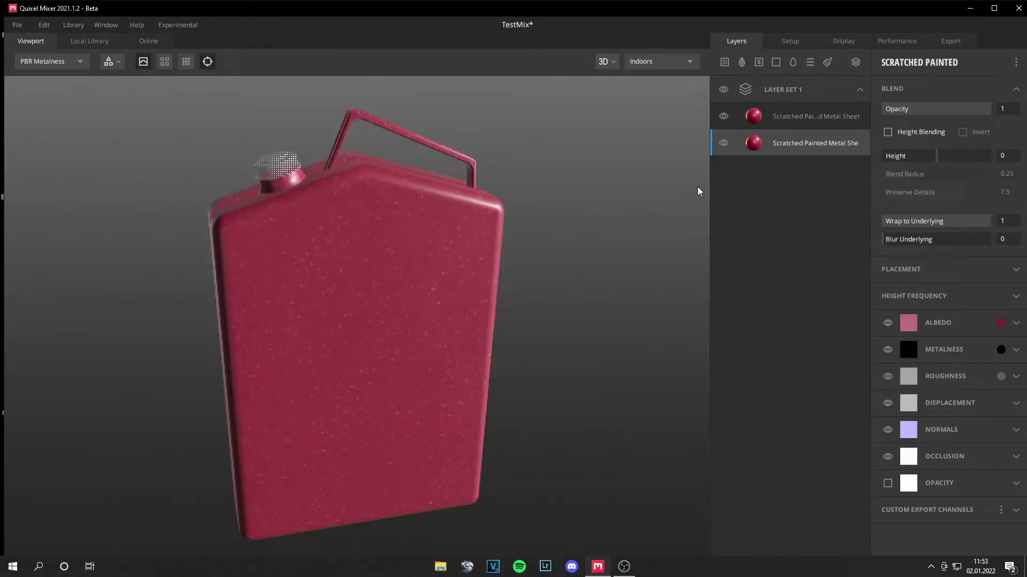
- Delete the duplicate metal sheet layer, inspect the canister, and add a new layer set
click(783, 120)
key(Delete)
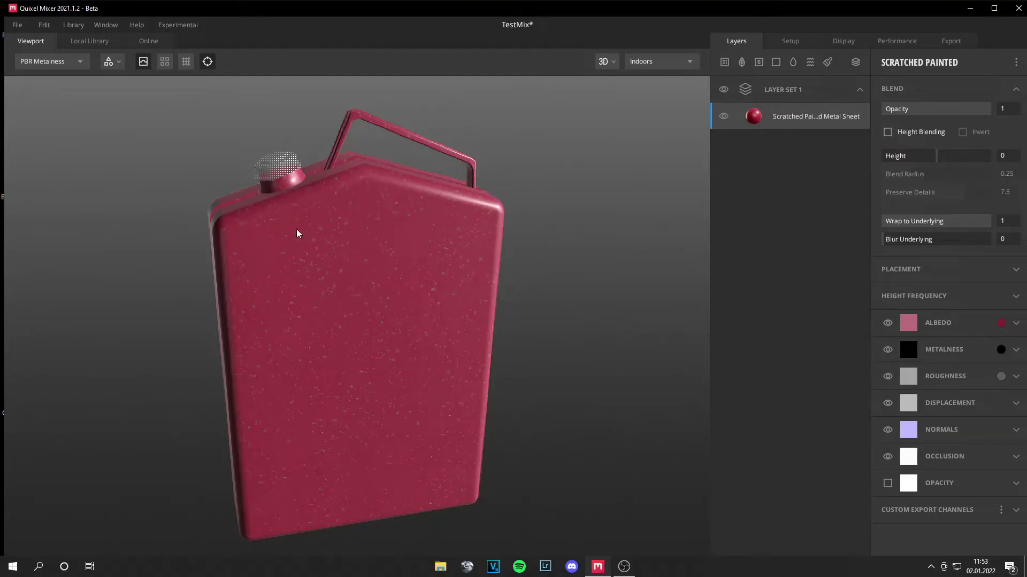
scroll(355, 245, down, 5)
scroll(356, 249, up, 5)
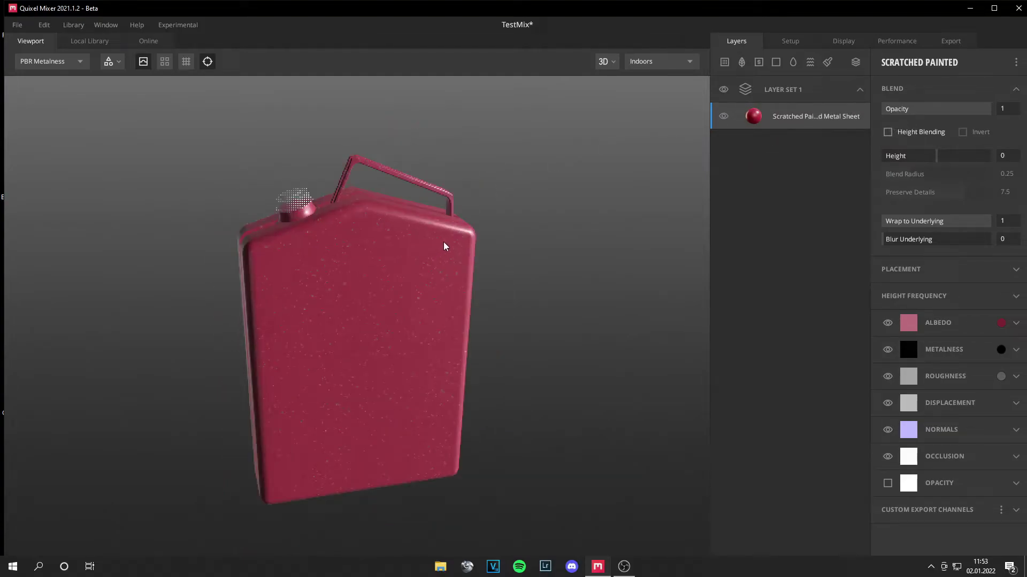
scroll(395, 262, down, 1)
drag(395, 262, 342, 203)
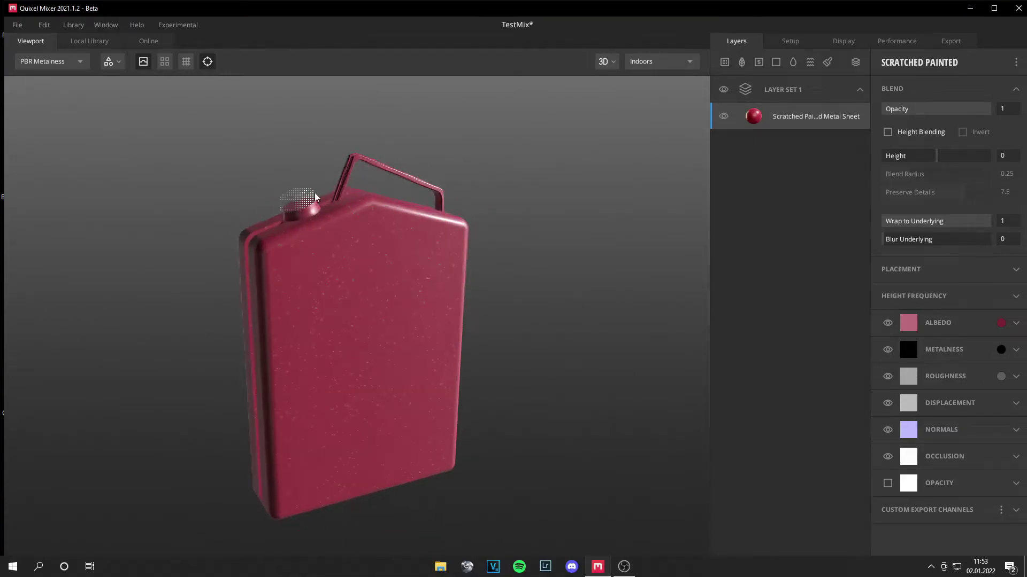
click(855, 62)
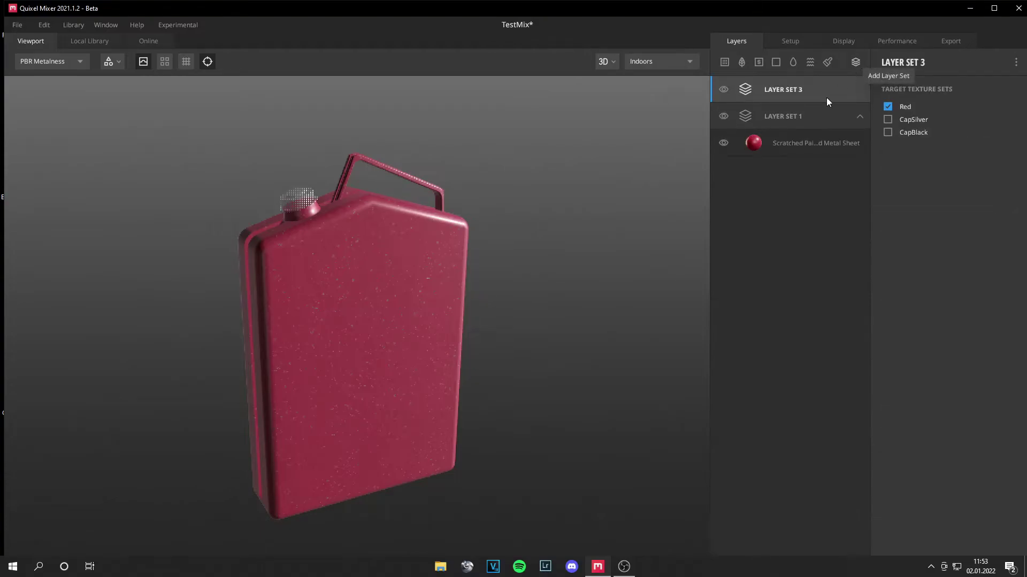
- Make Layer Set 3 target only CapSilver and fill it with the downloaded Silver (Ag) material
click(888, 119)
click(888, 107)
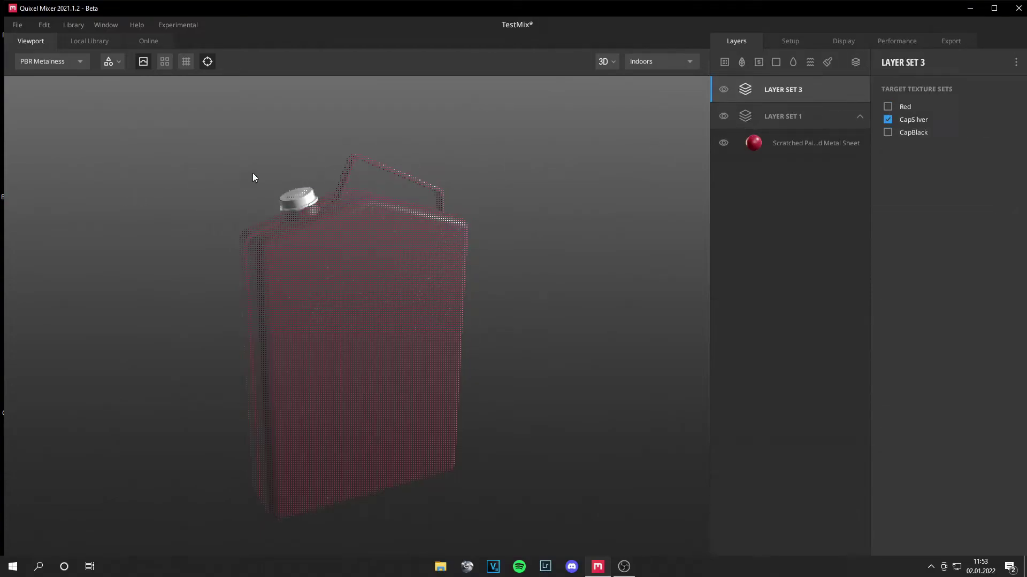
click(80, 41)
click(148, 41)
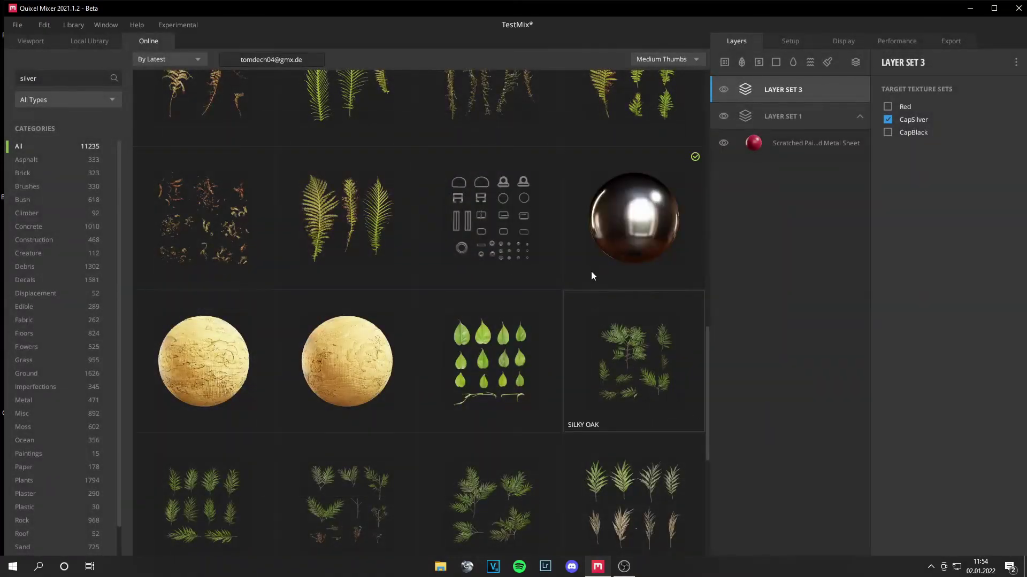
click(627, 229)
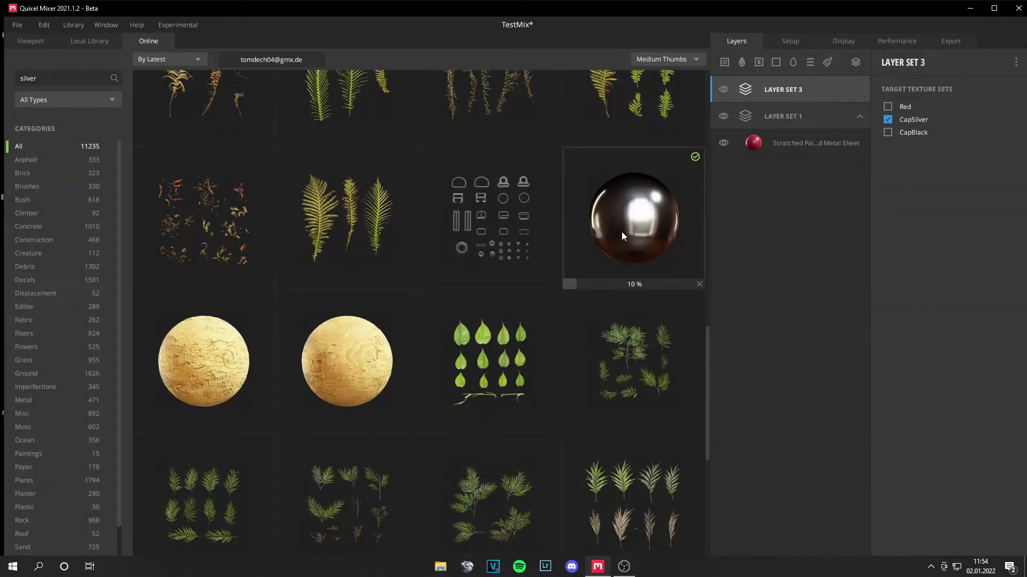
drag(621, 219, 758, 90)
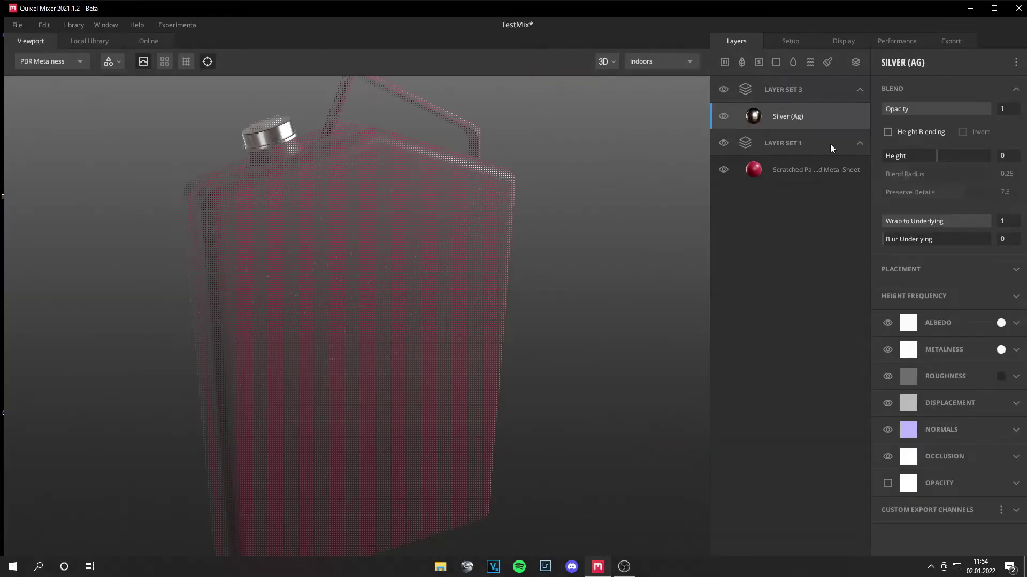
- Create Layer Set 4 targeting only CapBlack and fill it with Dusty Plastic from Local Library
click(859, 62)
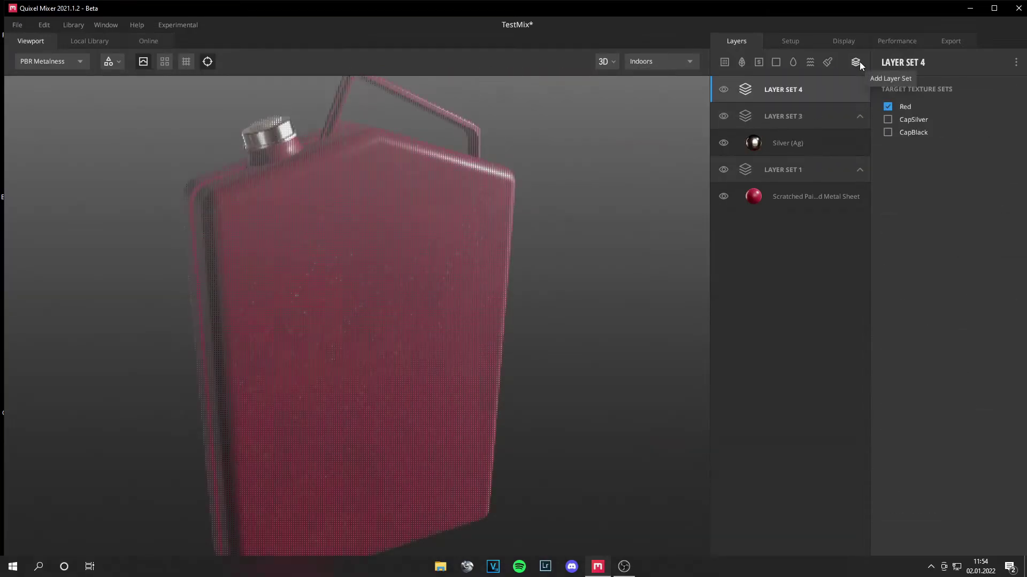
click(888, 132)
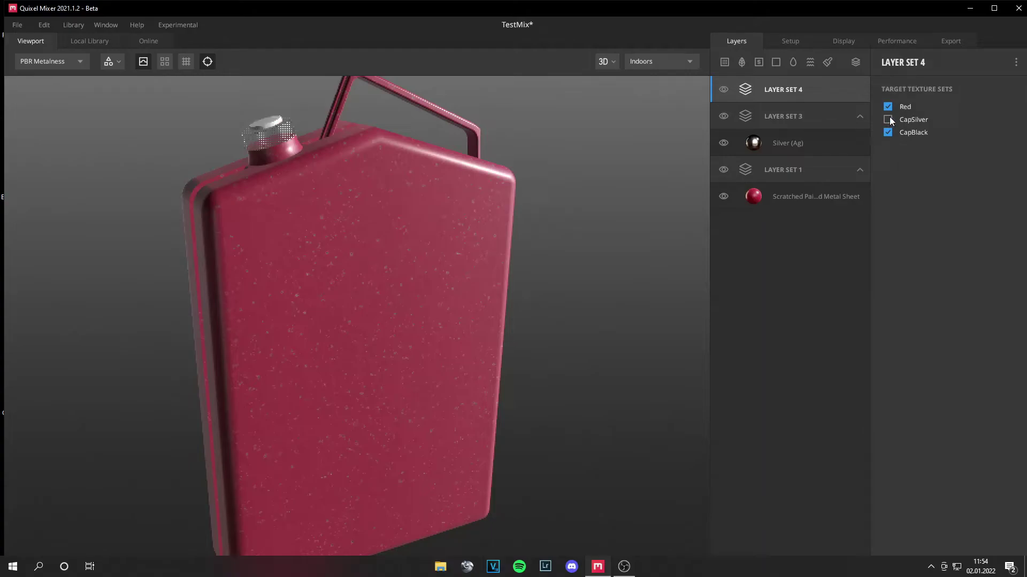
click(887, 106)
click(89, 42)
drag(348, 142, 782, 86)
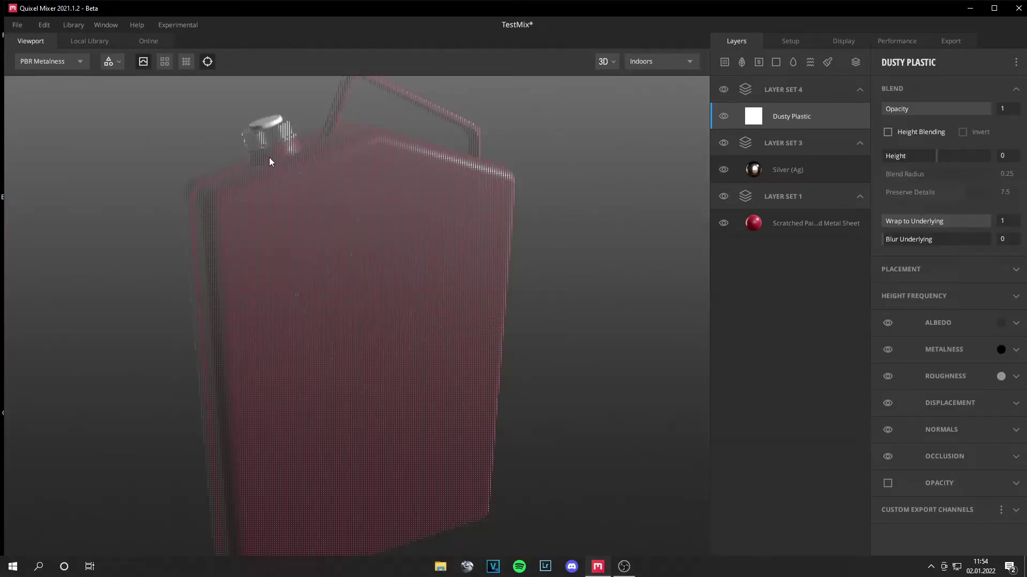
drag(269, 156, 550, 139)
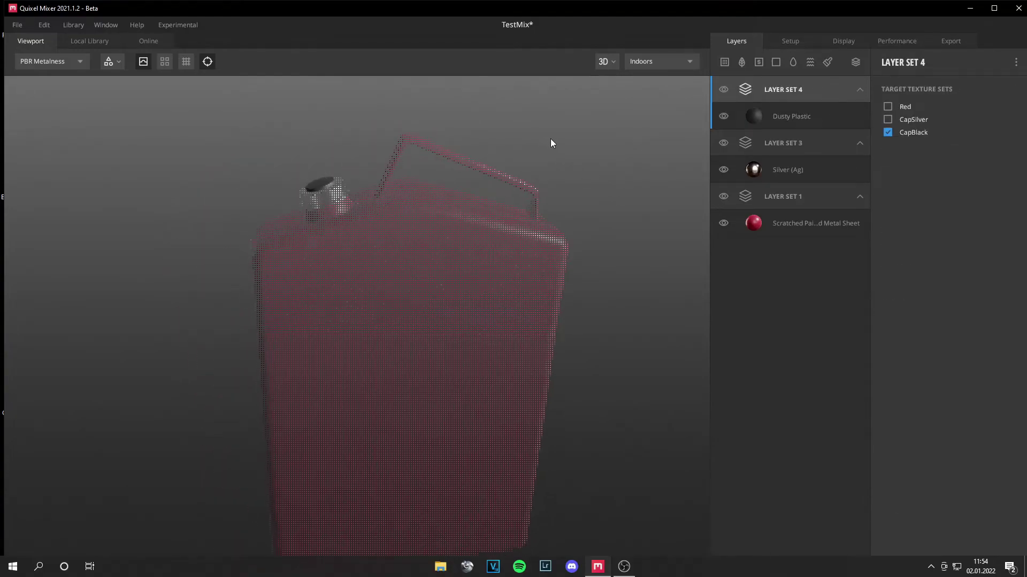
ctrl+click(797, 140)
ctrl+click(787, 194)
scroll(564, 181, down, 5)
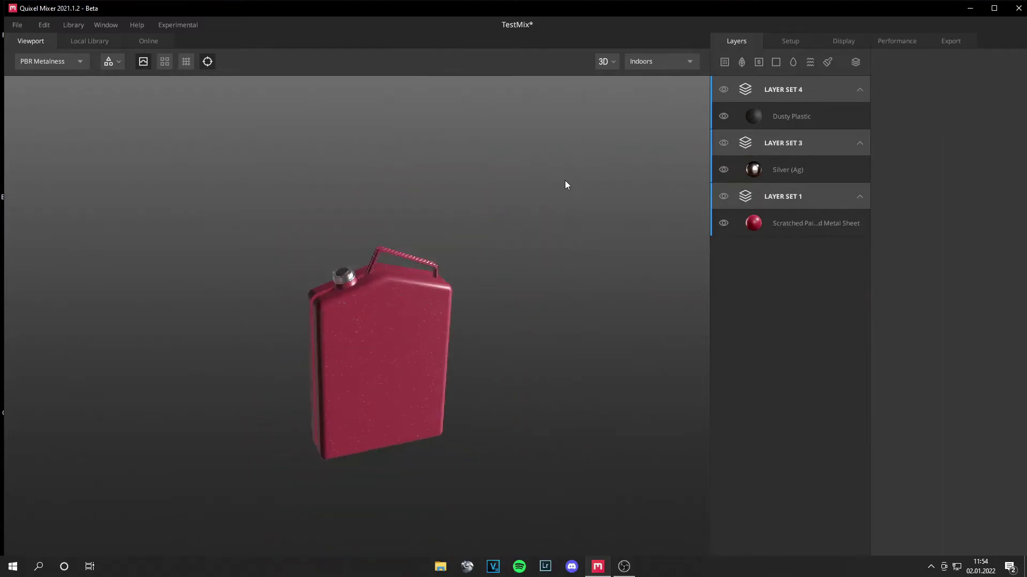
drag(564, 190, 508, 160)
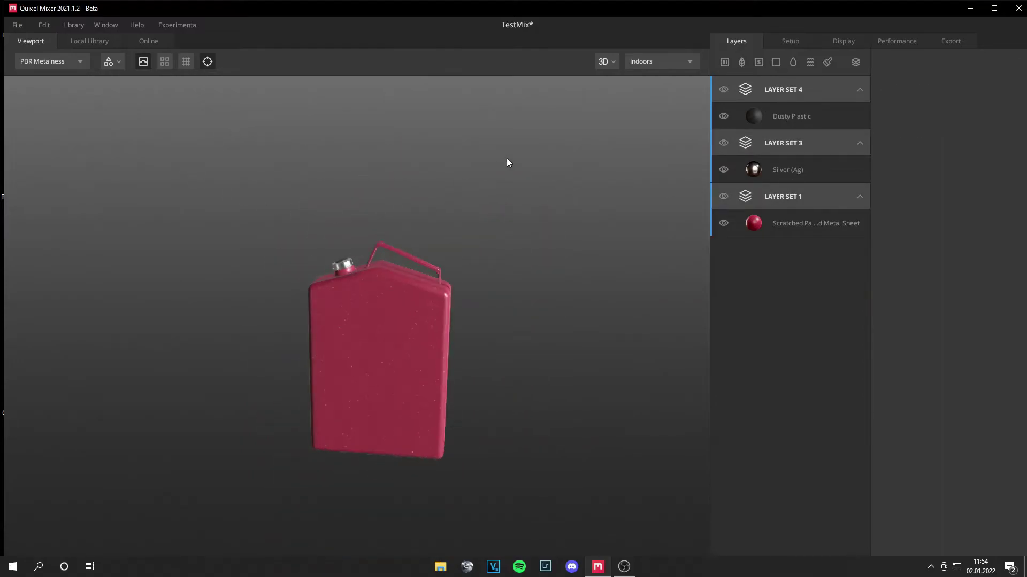
scroll(349, 223, up, 6)
mouse_move(348, 225)
mouse_down()
mouse_move(403, 275)
mouse_move(441, 352)
mouse_move(466, 324)
mouse_move(346, 226)
mouse_move(341, 210)
mouse_up()
scroll(470, 325, down, 8)
drag(376, 277, 403, 296)
scroll(441, 280, up, 5)
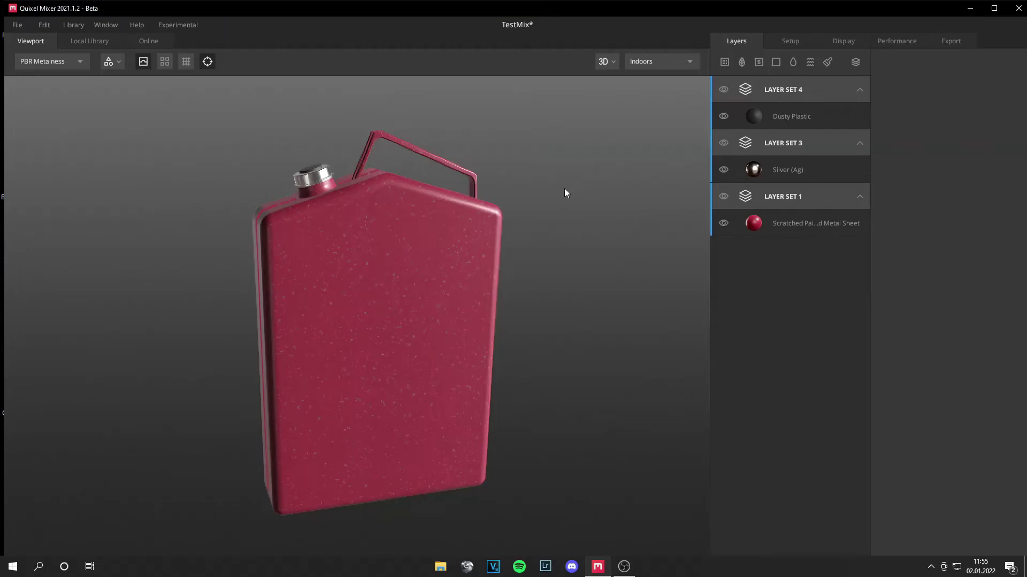
- Review the export settings, keeping Custom as the Export Target, then return to the layer sets
click(942, 43)
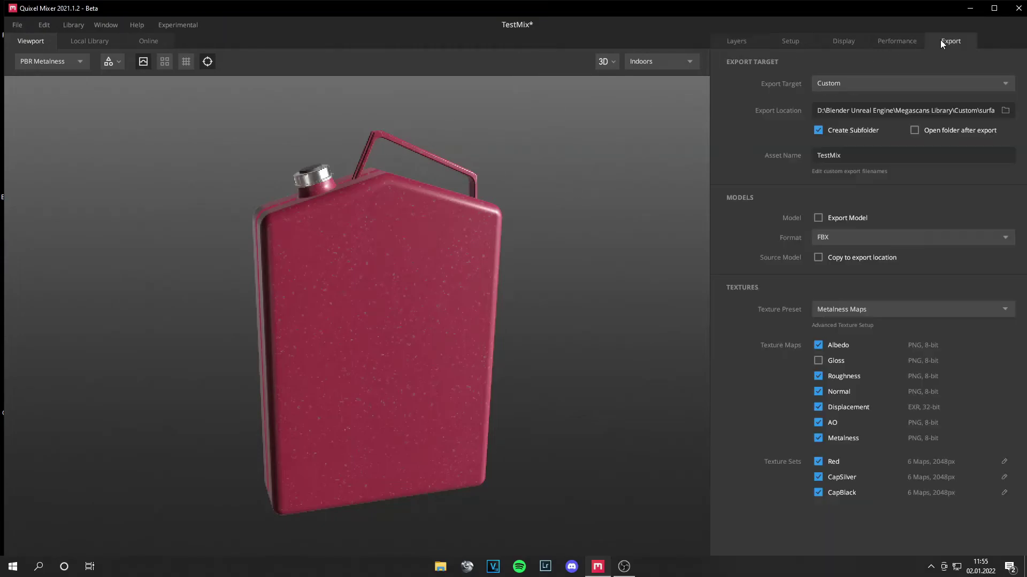
click(909, 83)
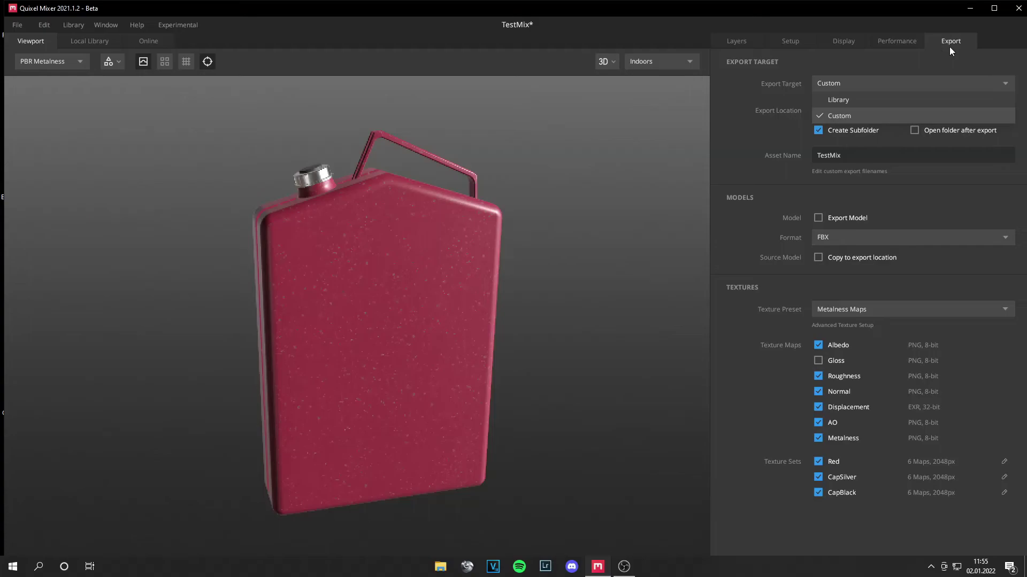
click(949, 47)
click(883, 83)
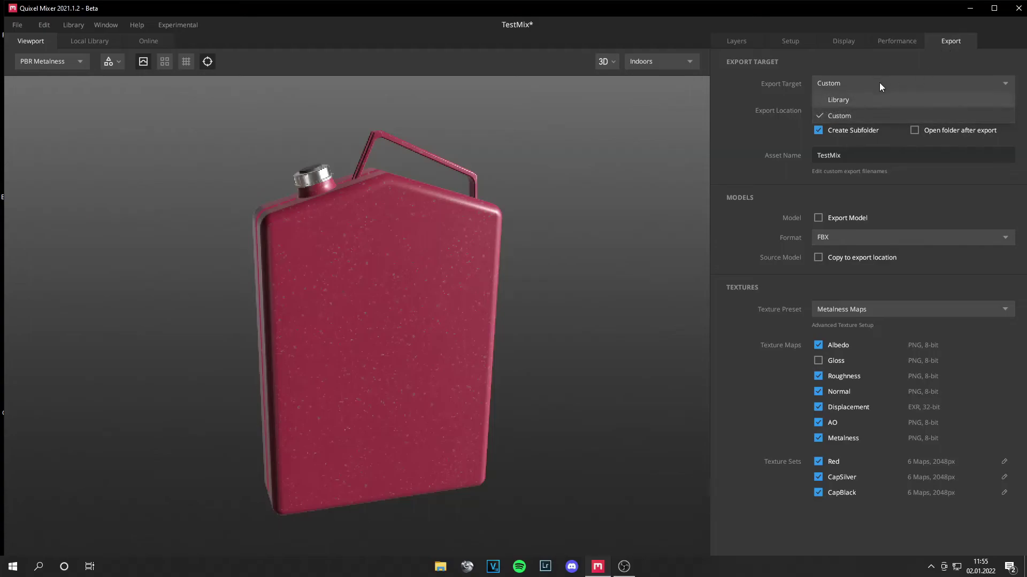
click(915, 116)
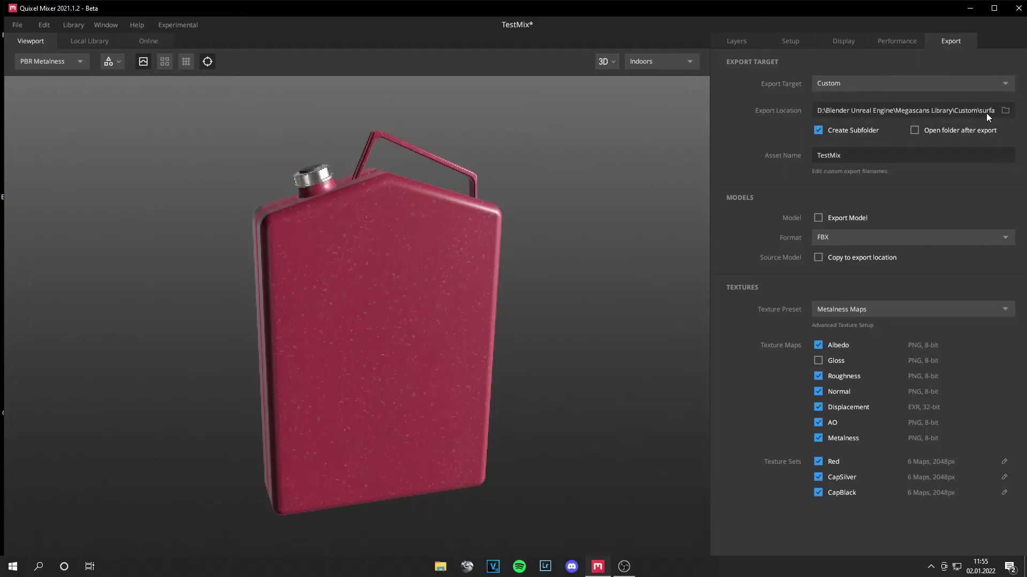
click(851, 86)
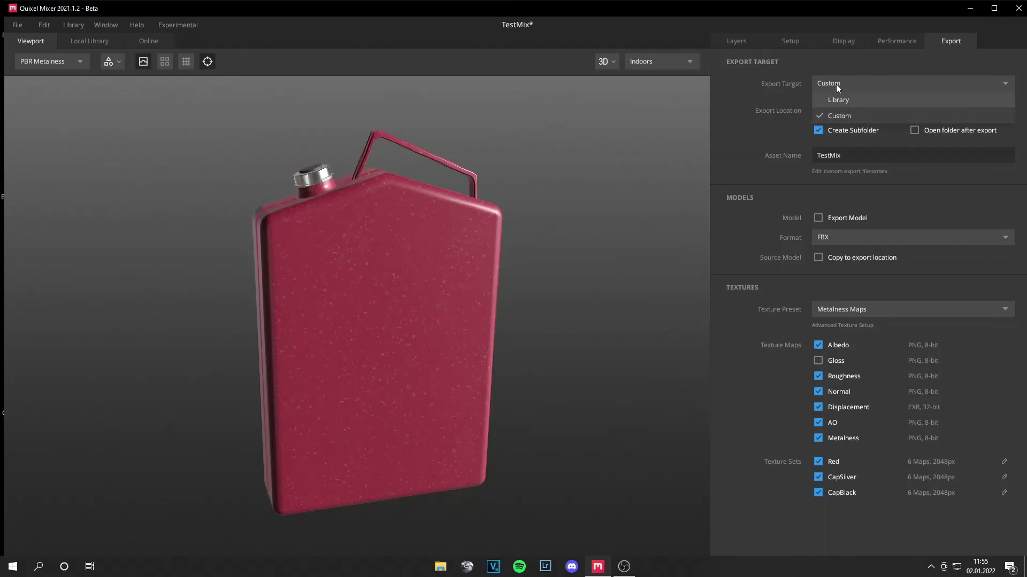
click(836, 84)
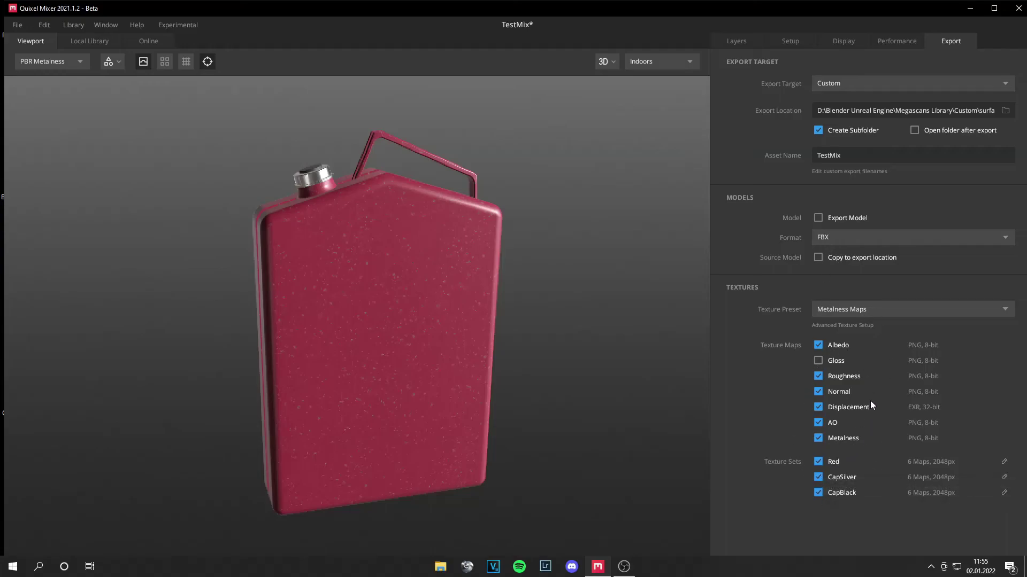
click(734, 39)
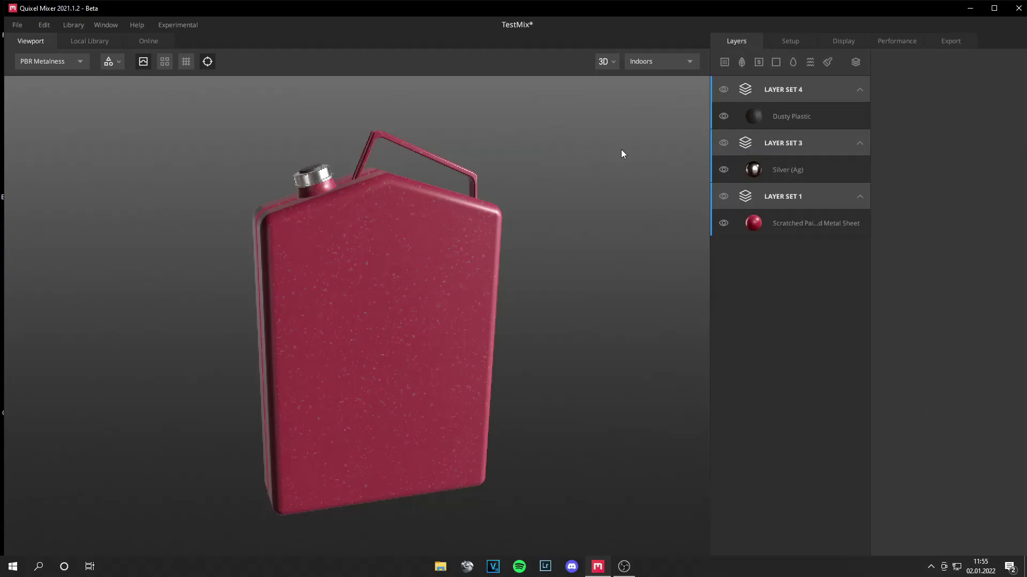